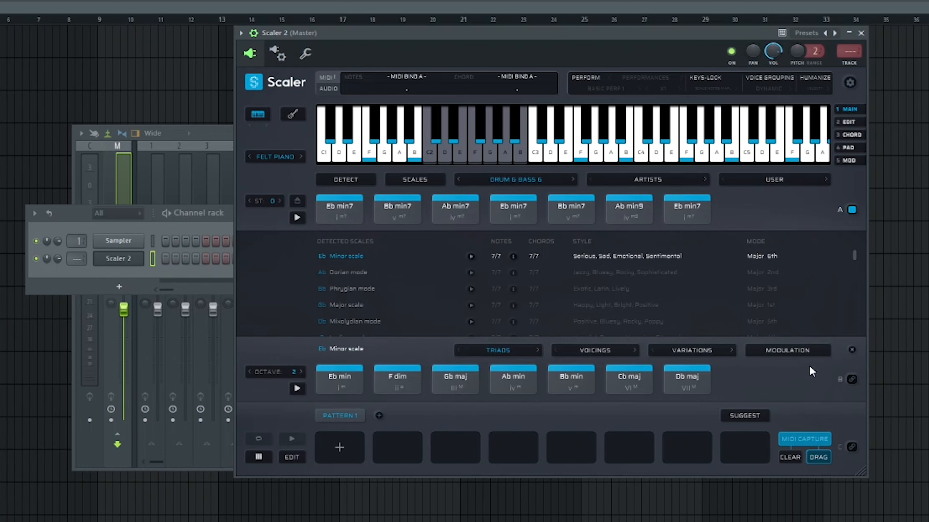
Deselect the G#5 chord's notes in the Scaler 2 piano roll and quantize the chord progression.
drag(102, 261, 104, 260)
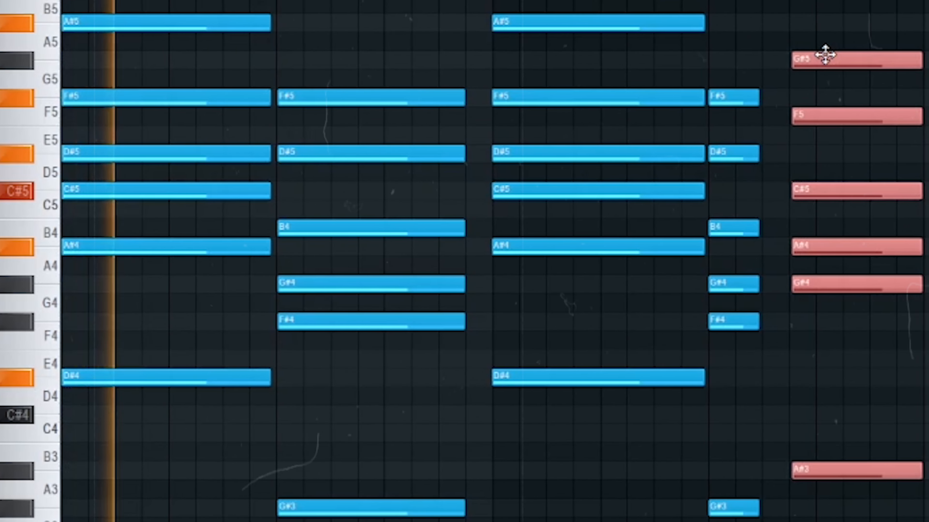
key(ctrl+d)
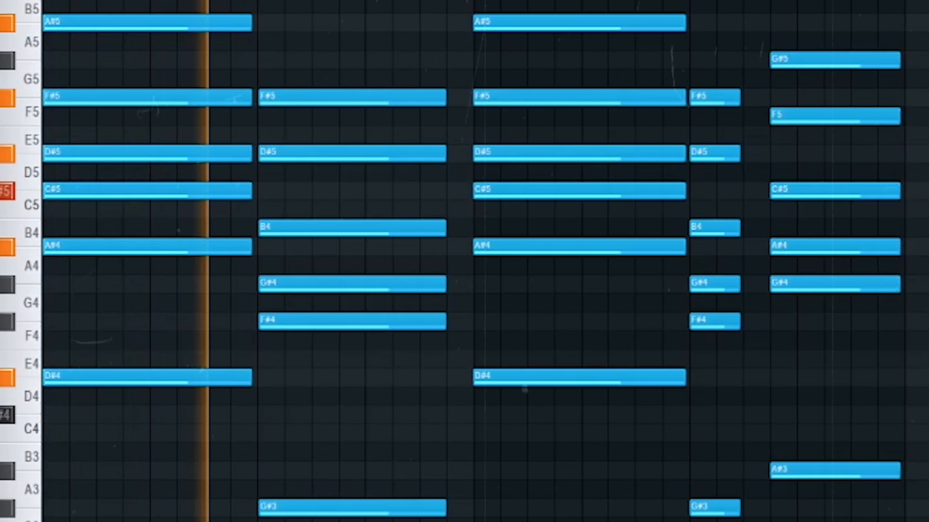
key(alt+q)
key(Return)
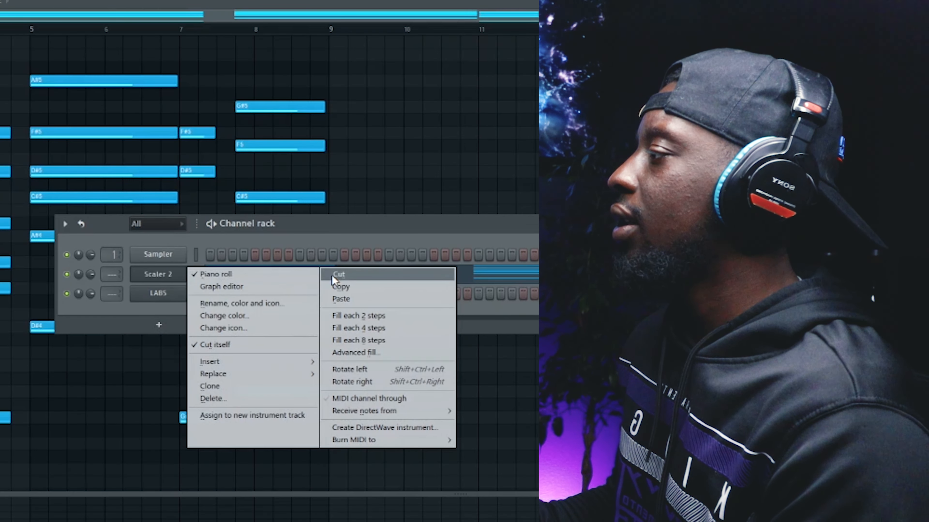
Move the chord notes from the Scaler 2 channel to the LABS channel and delete the Scaler 2 channel.
click(160, 295)
right_click(160, 295)
click(348, 323)
right_click(153, 274)
click(220, 402)
click(401, 309)
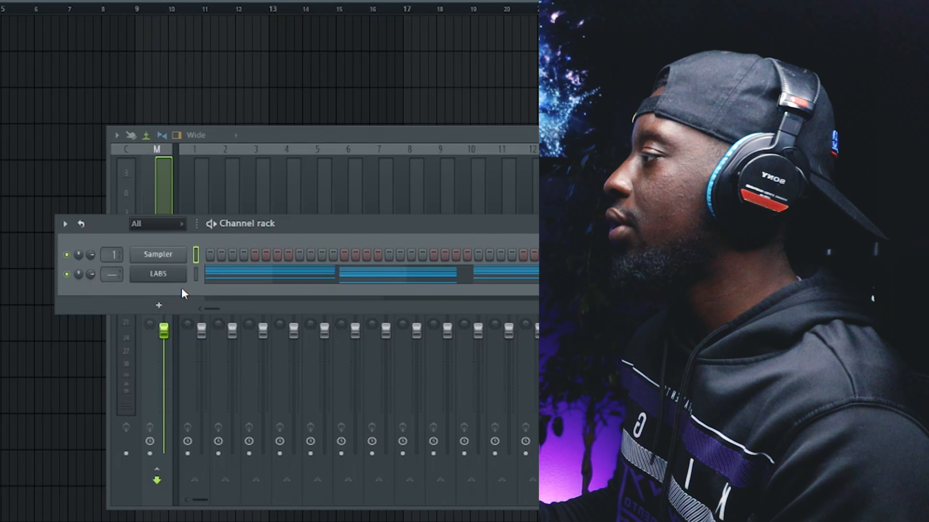
Open the LABS instrument and load the Soft Piano preset.
click(149, 277)
drag(145, 75, 438, 63)
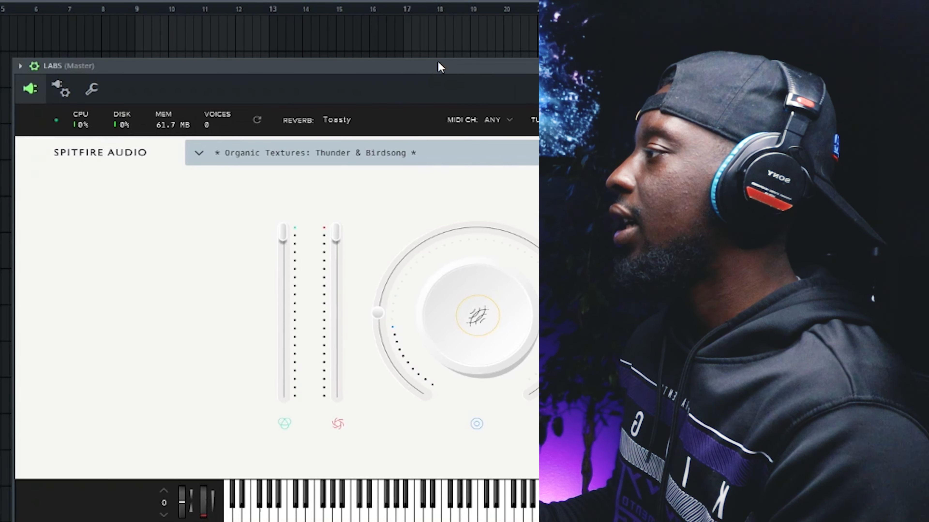
click(412, 154)
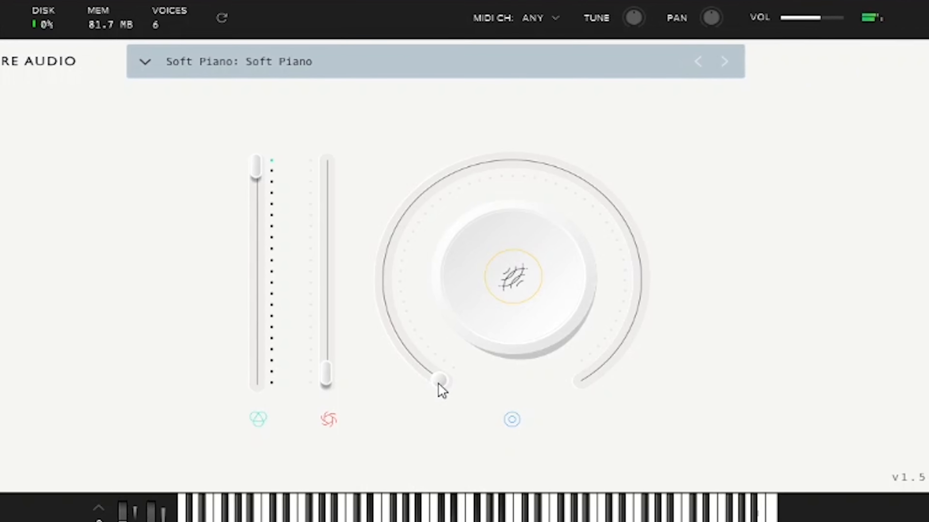
Raise the reverb amount of the Soft Piano preset in LABS.
drag(440, 383, 419, 139)
click(519, 278)
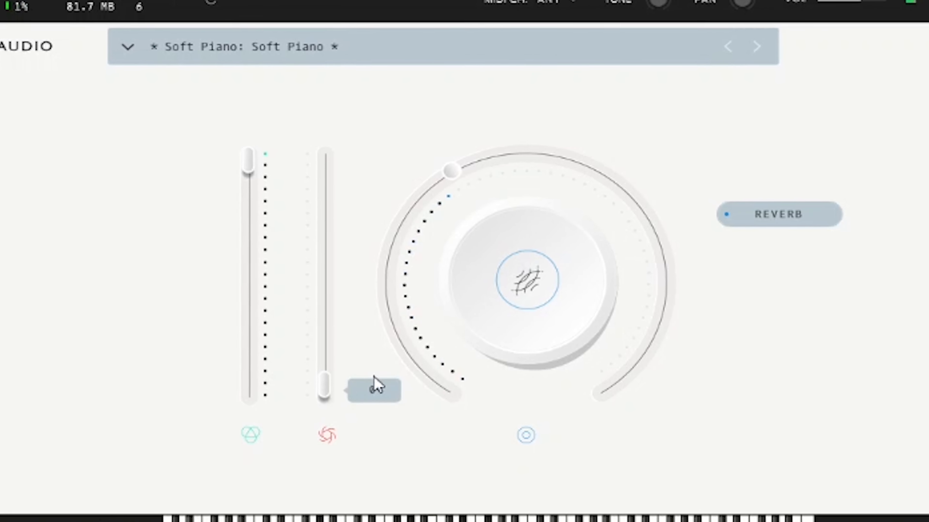
drag(322, 393, 326, 411)
drag(464, 177, 536, 131)
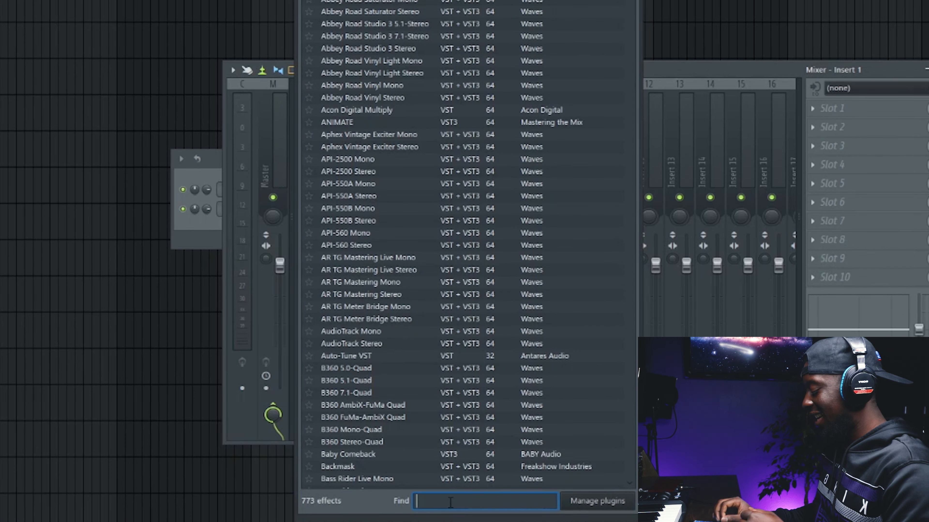
Add the Drip effect to mixer Insert 1 with the Clay preset and adjust its Overall and Dry/Wet amounts.
text(d)
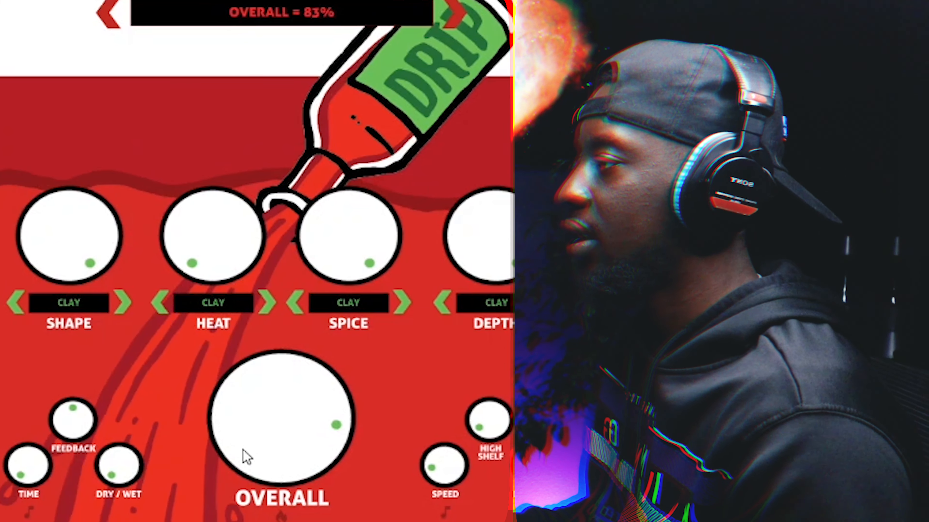
drag(250, 457, 249, 459)
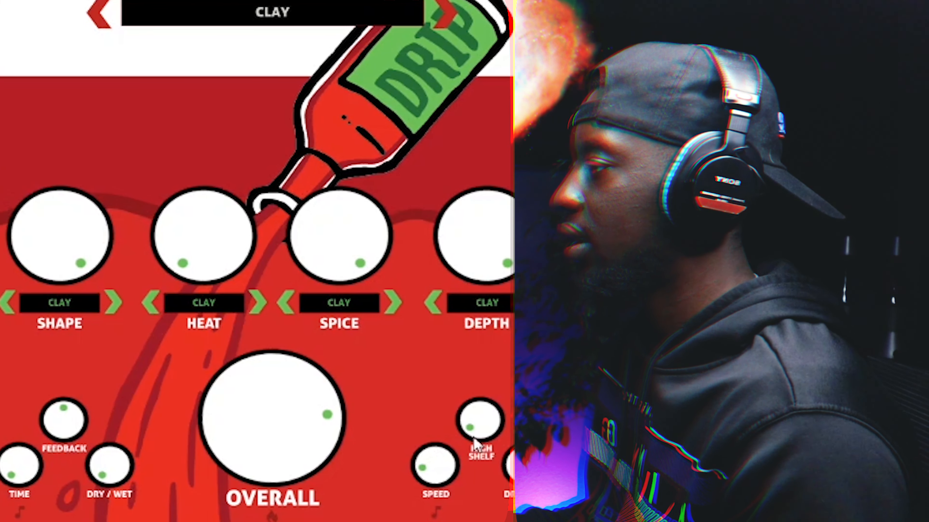
drag(519, 473, 505, 518)
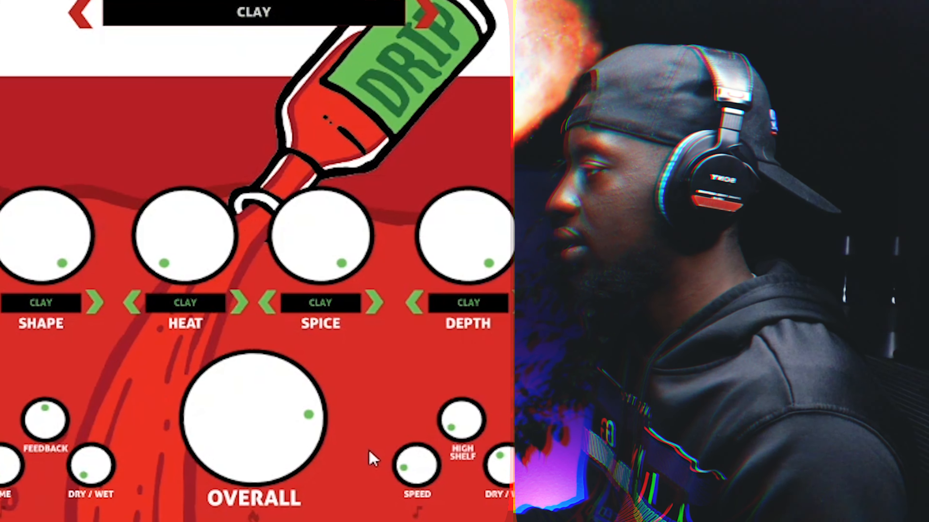
drag(504, 458, 495, 486)
drag(37, 245, 47, 302)
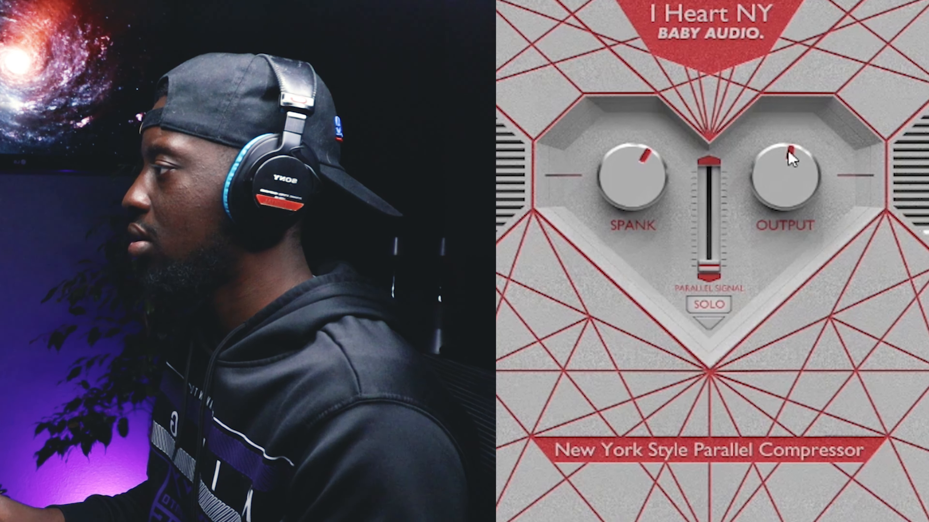
Adjust the output of the I Heart NY compressor and raise the low-cut frequency in Parametric EQ 2.
drag(789, 150, 793, 144)
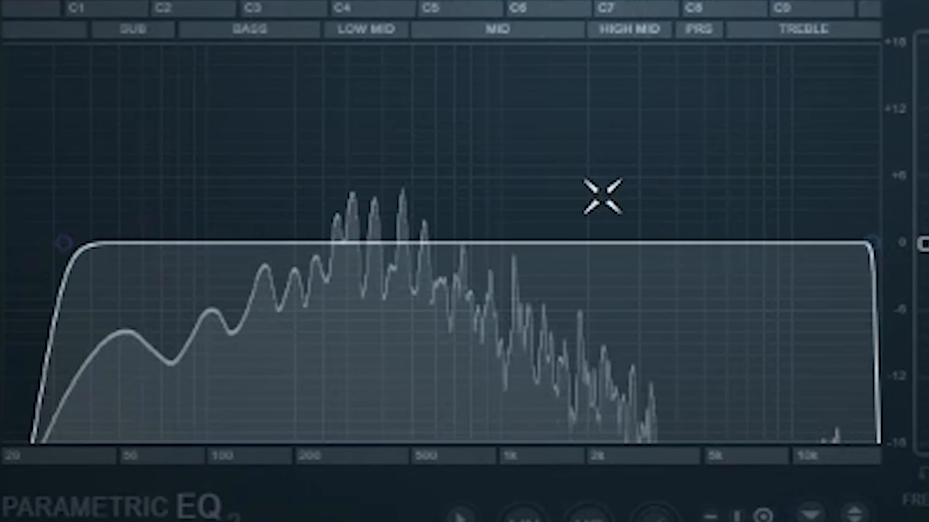
drag(91, 259, 204, 259)
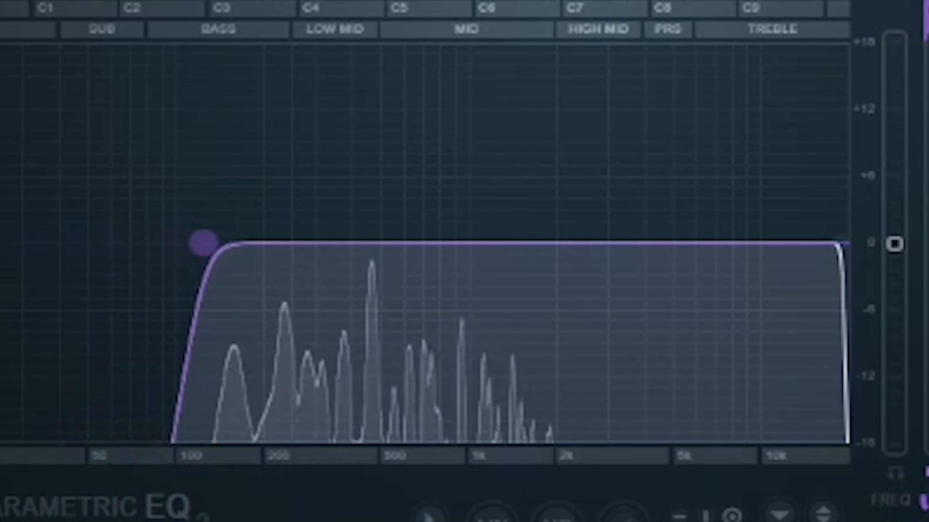
drag(183, 243, 166, 244)
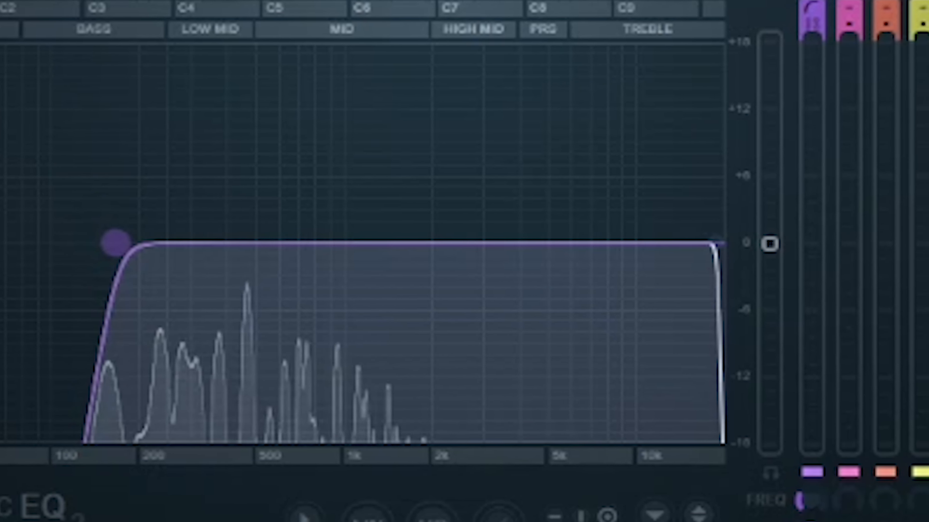
drag(109, 244, 99, 244)
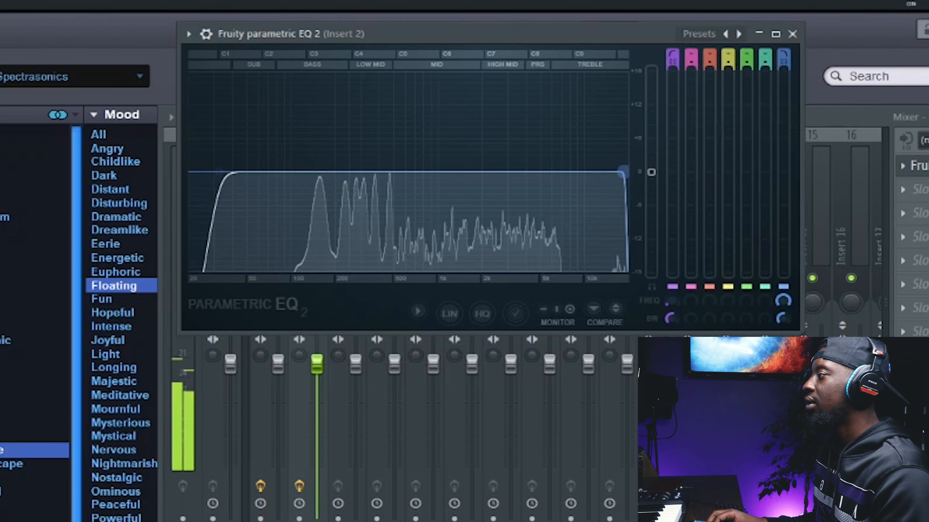
Narrow Insert 2's Parametric EQ 2 by lowering the high cut and raising the low cut.
drag(622, 172, 477, 172)
drag(220, 172, 279, 171)
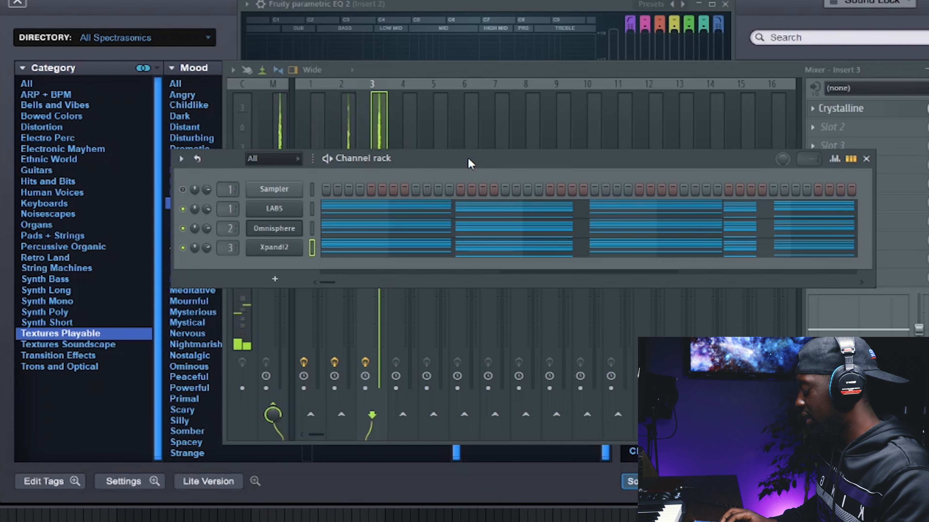
Add an Analog Lab 4 instrument channel and solo it in the channel rack.
click(305, 294)
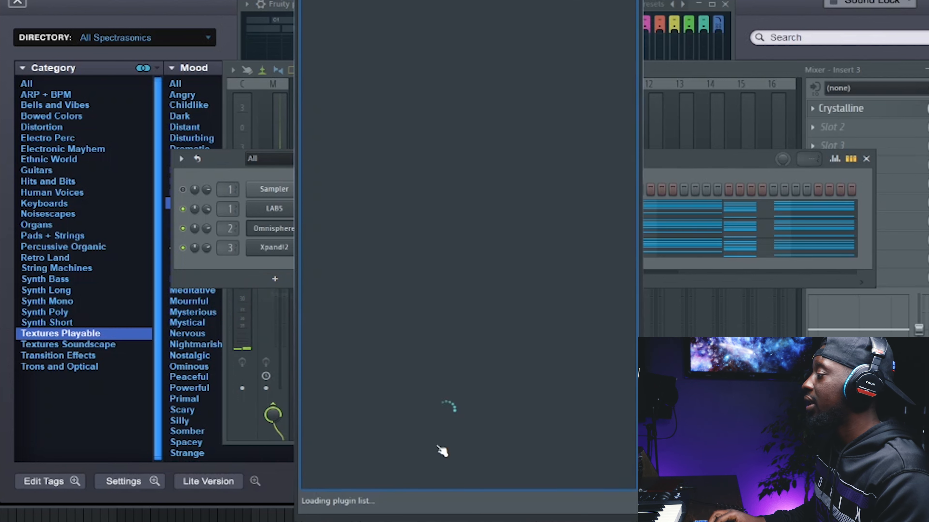
text(ana)
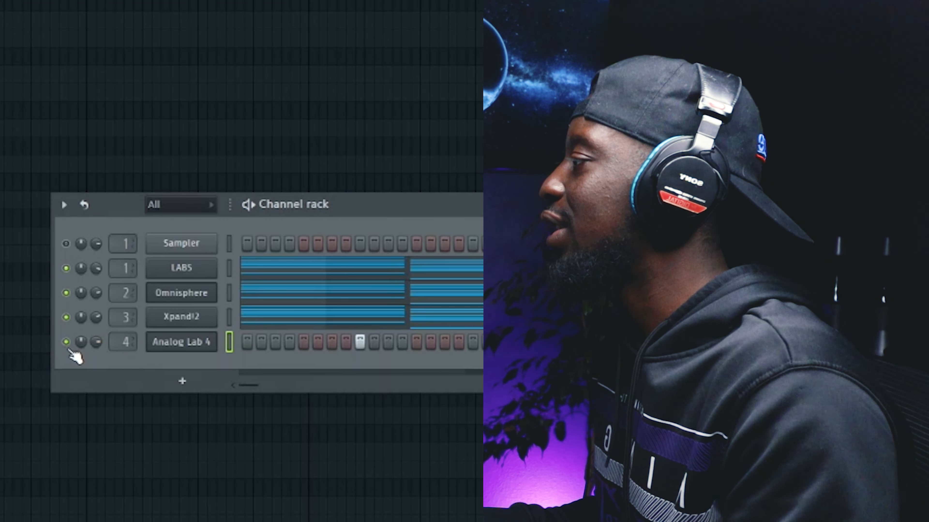
right_click(69, 351)
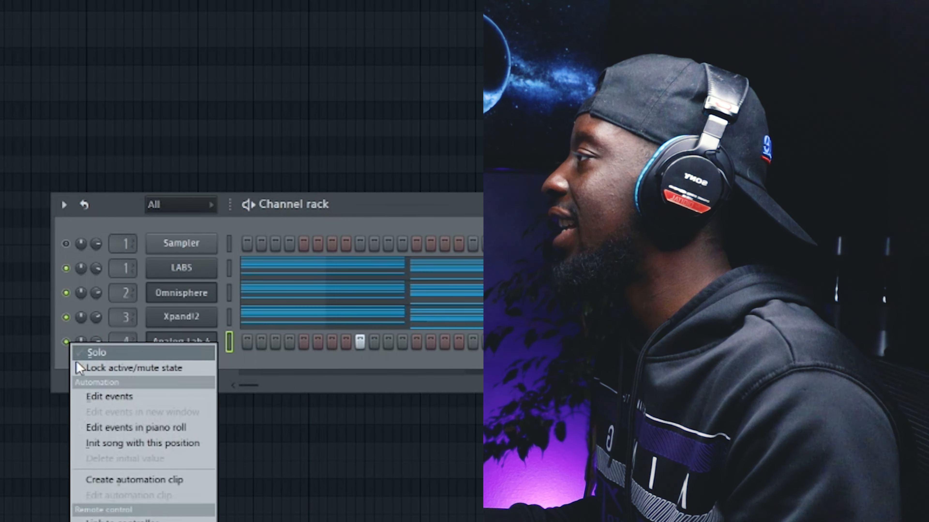
click(76, 365)
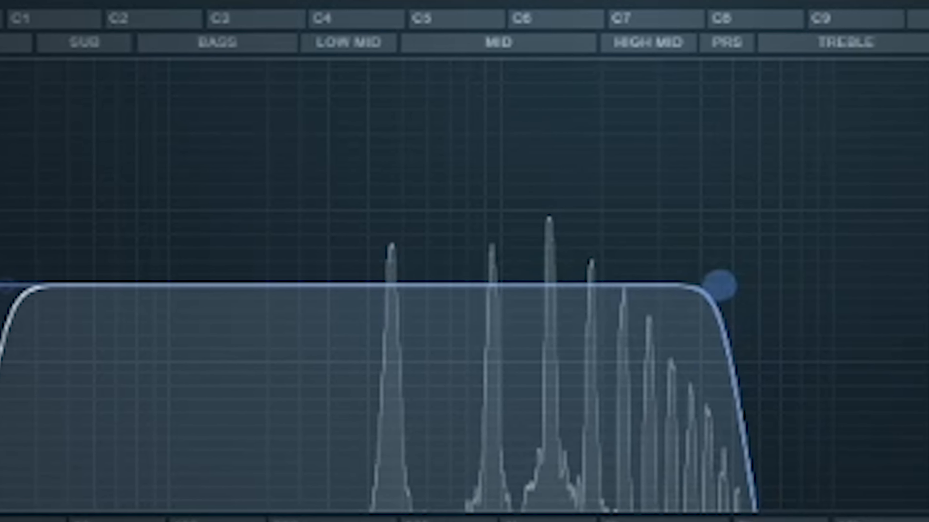
Lower the high cut and raise the low cut in the Analog Lab 4 track's Parametric EQ 2.
drag(641, 286, 638, 285)
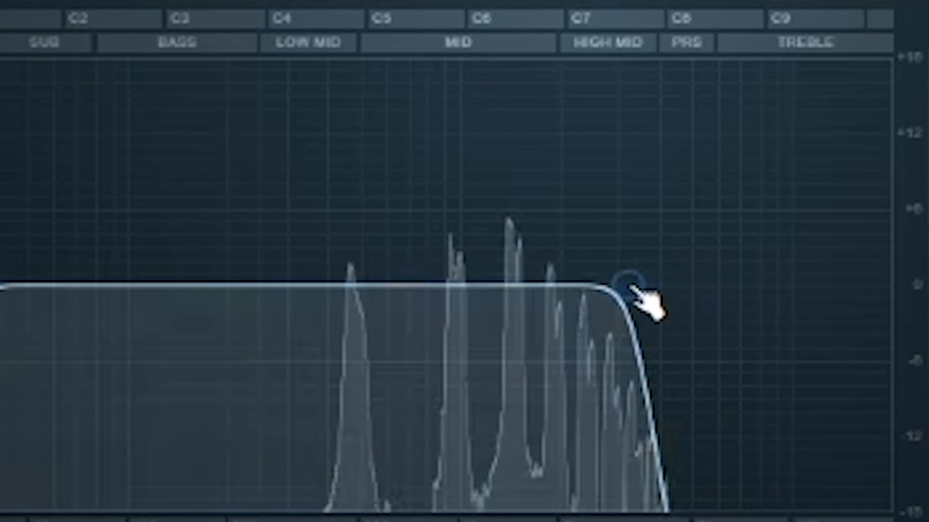
drag(0, 286, 165, 285)
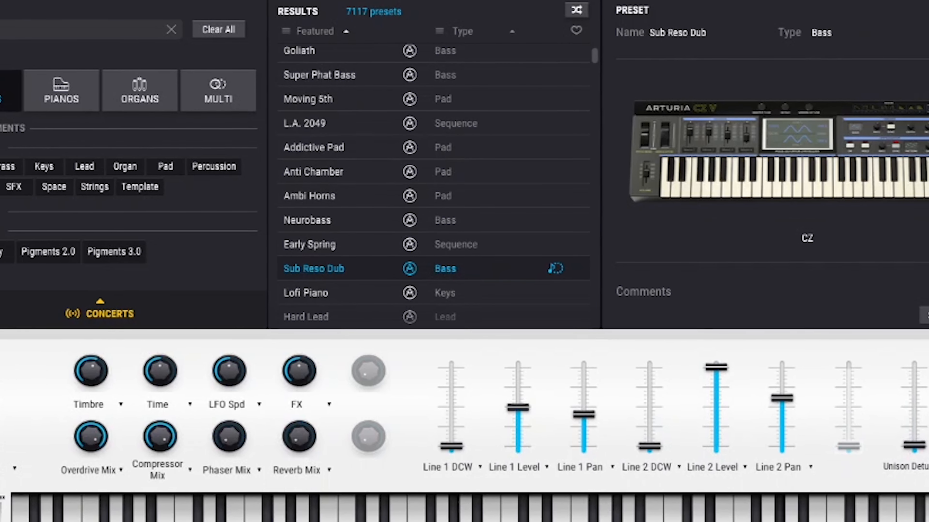
Select the preset following Sub Reso Dub in Analog Lab and load the Not Even preset in Portal.
key(Down)
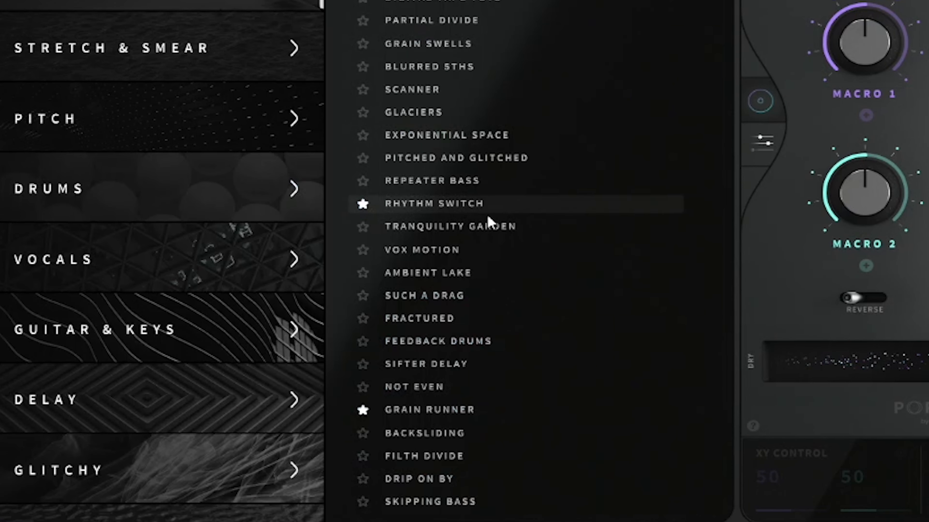
click(467, 397)
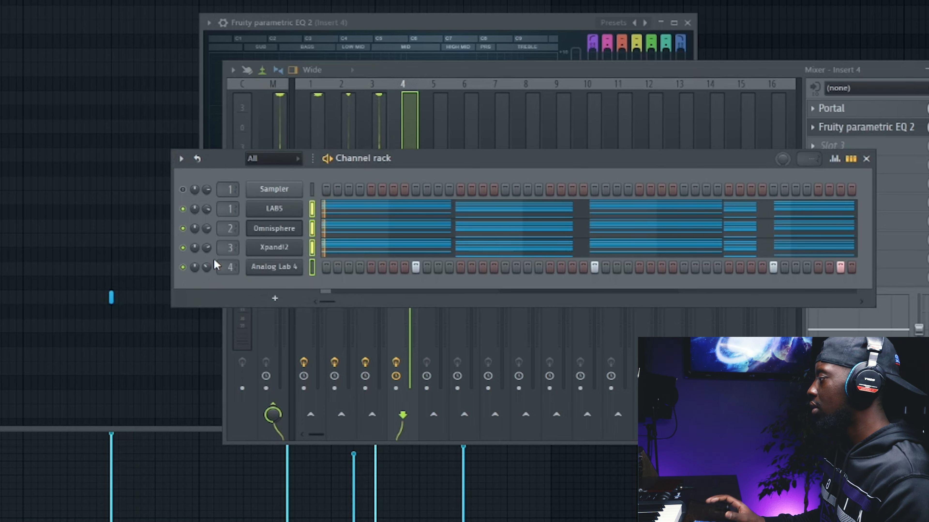
Play the pattern and scale up the Analog Lab 4 notes' velocities with the level scaling Multiply control.
key(space)
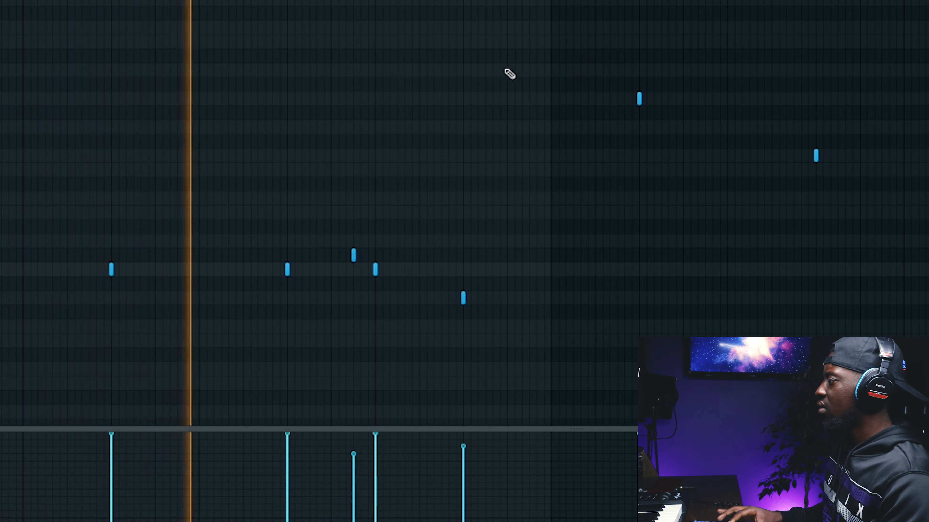
key(alt+x)
drag(469, 191, 477, 160)
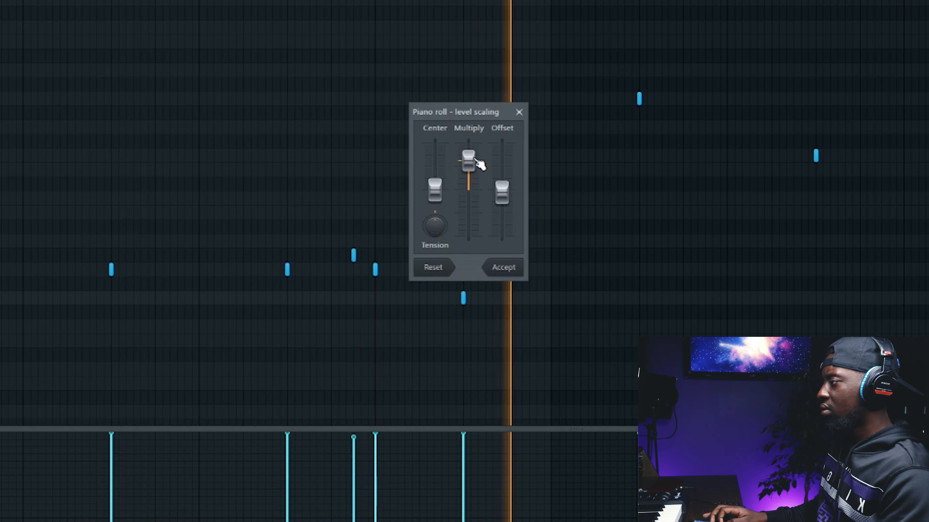
click(520, 275)
Switch Insert 4's Portal effect to the Grain Runner preset and lower the Analog Lab 4 channel volume.
key(F9)
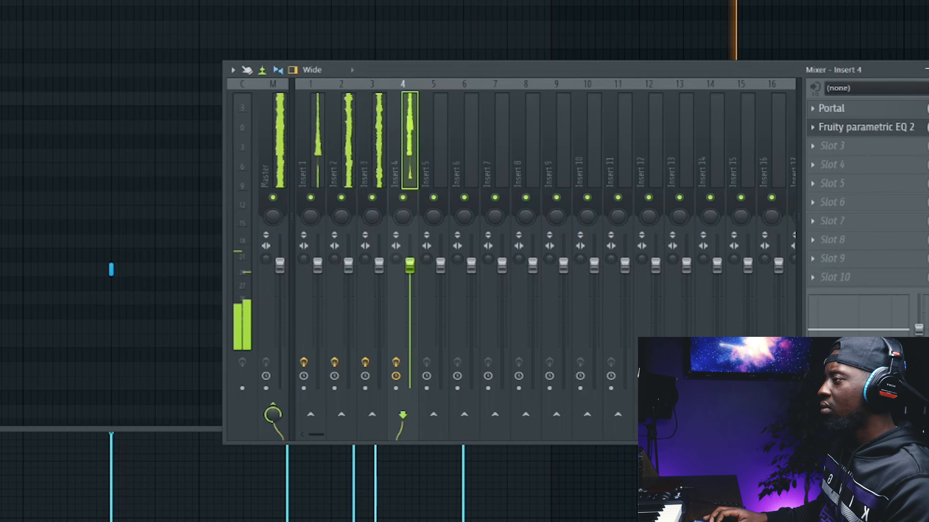
click(866, 128)
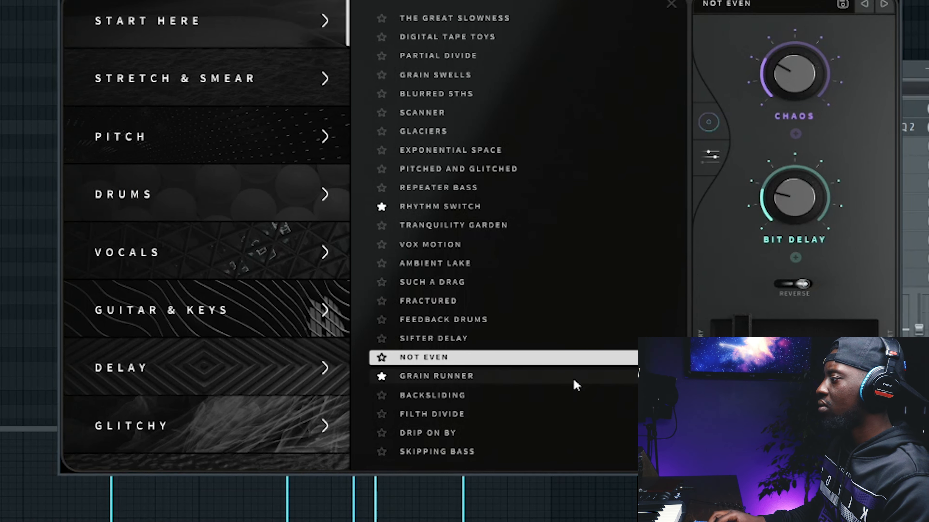
click(503, 378)
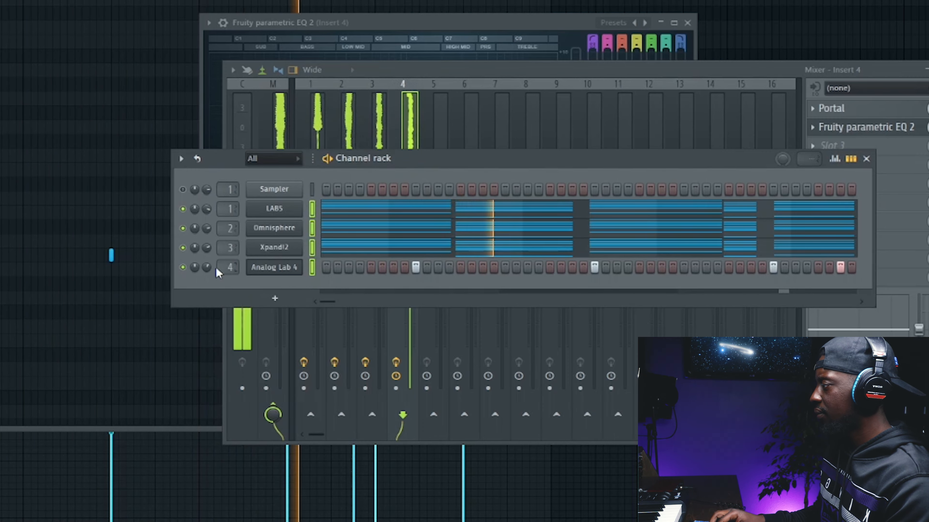
drag(209, 268, 209, 275)
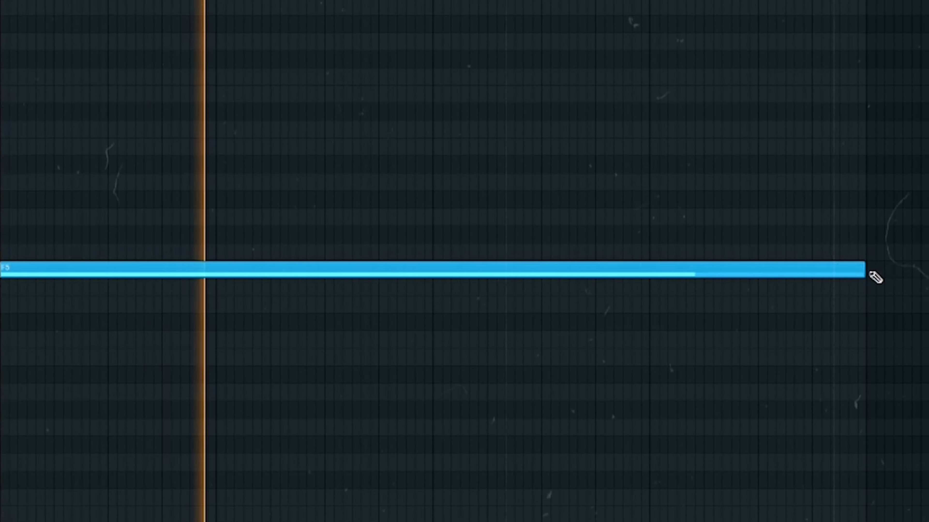
Shorten the long F5 note in the piano roll and place another long F5 note right after it.
drag(862, 277, 783, 291)
click(788, 271)
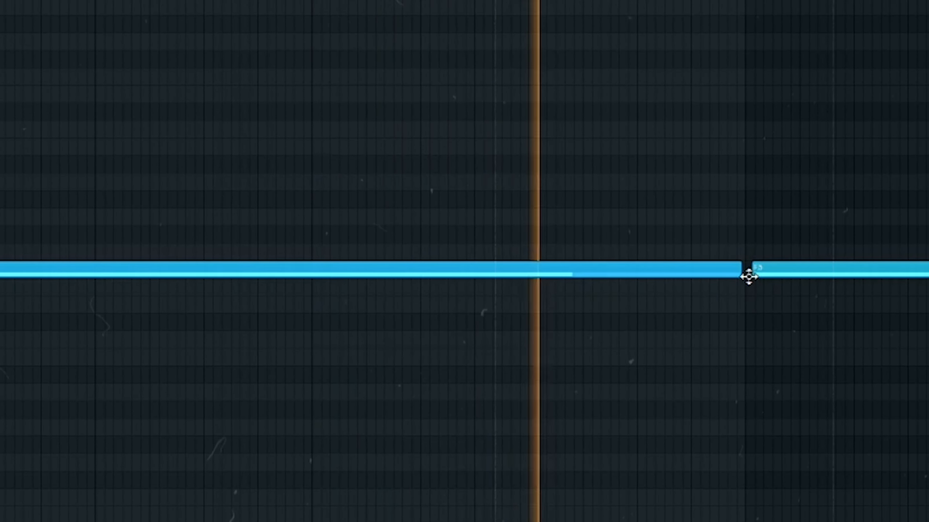
drag(726, 280, 700, 261)
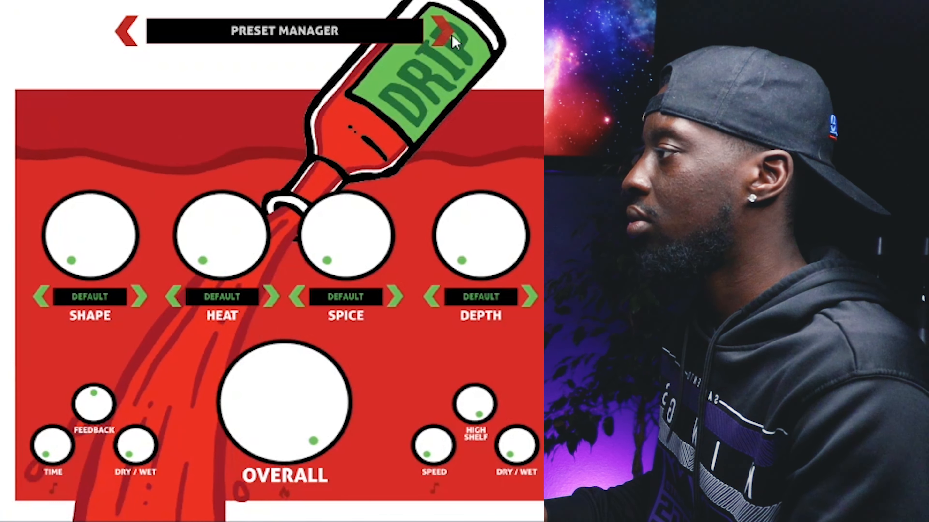
Load the Apex preset in the Drip effect and lower its Overall amount.
click(450, 39)
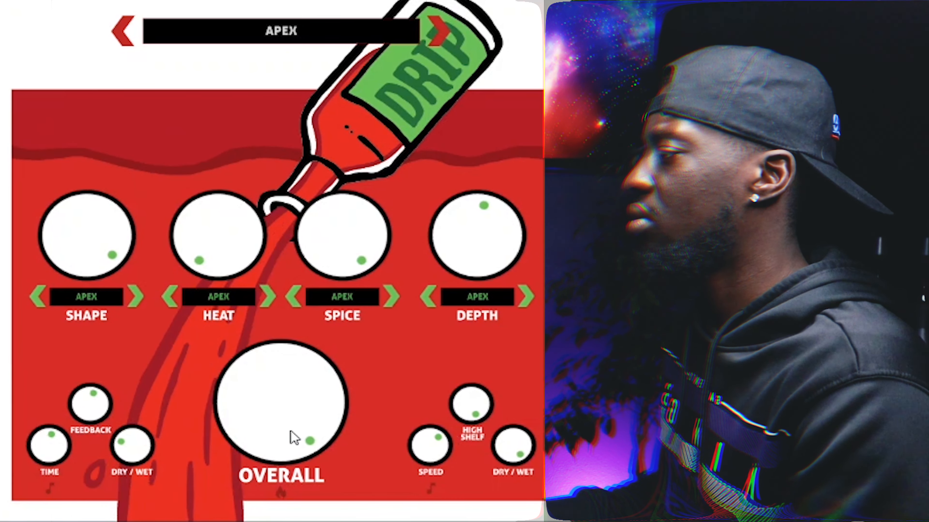
mouse_move(280, 411)
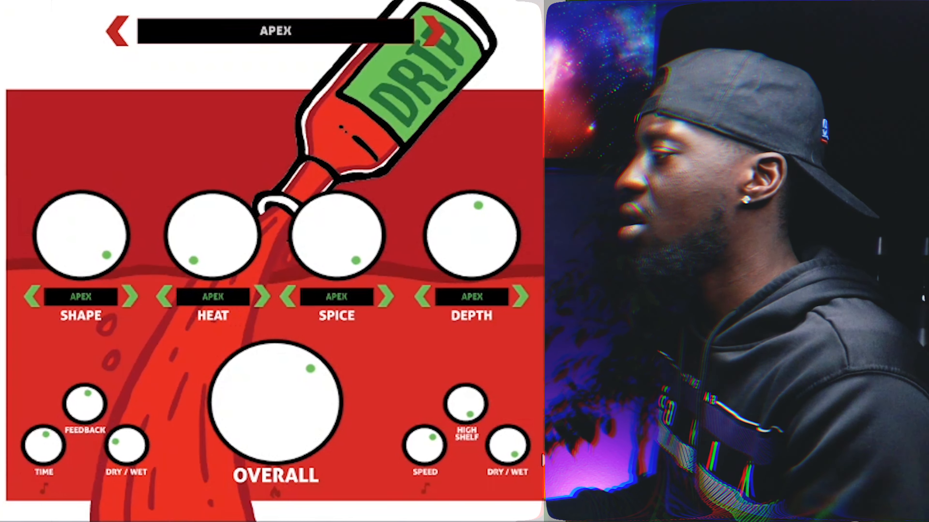
drag(510, 477, 509, 501)
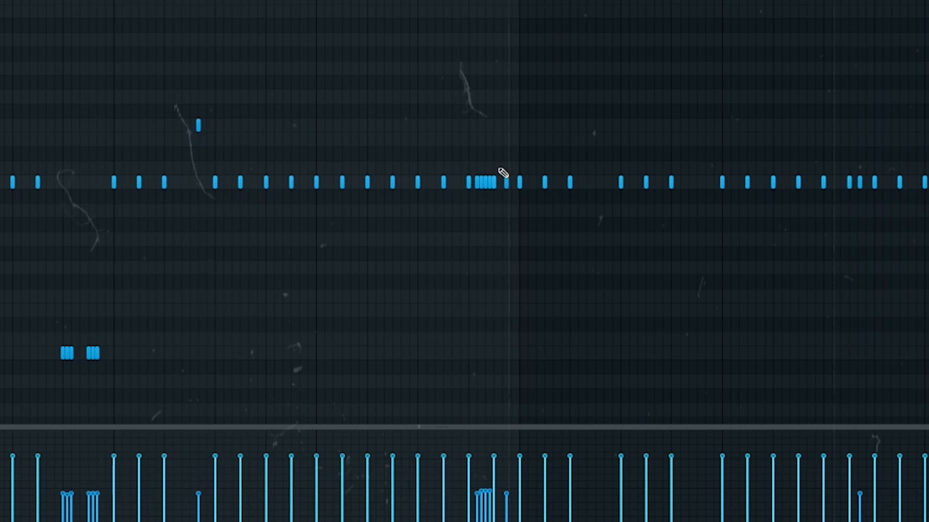
scroll(609, 215, down, 3)
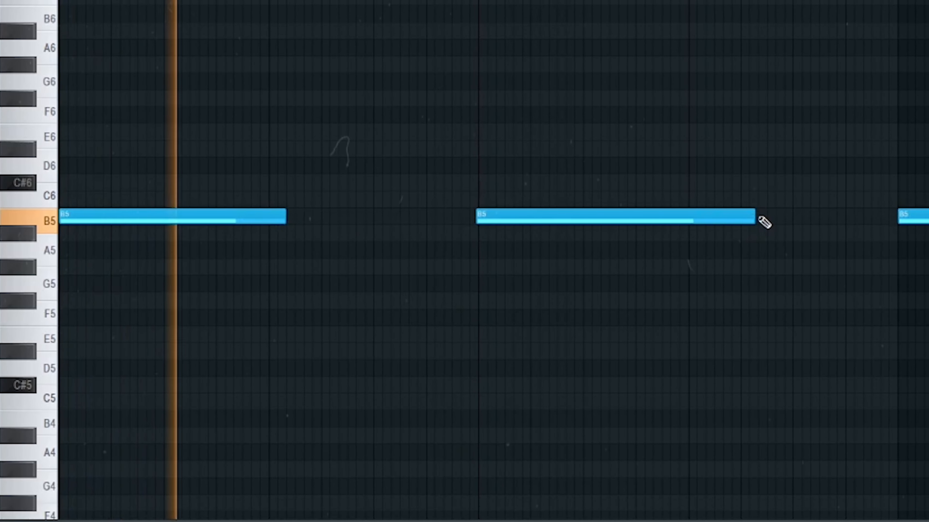
Shorten the second long B5 note in the piano roll to match the length of the first one.
drag(754, 217, 702, 219)
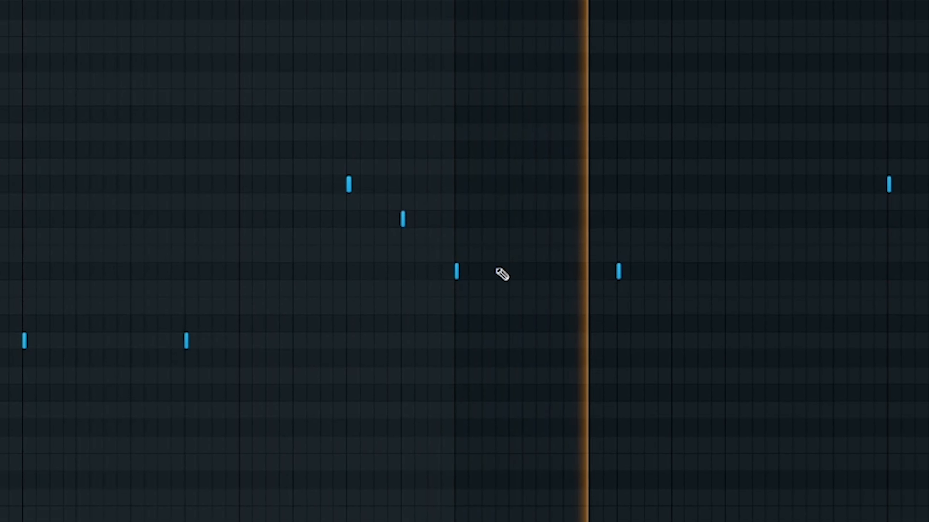
Add a short 808 note right after the lower note at the bar start and remove the extra high note further along.
click(484, 271)
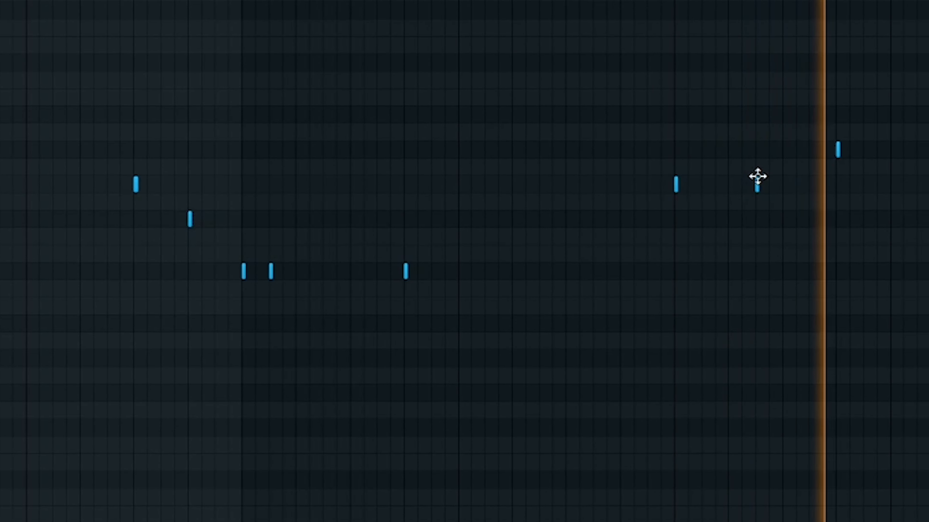
right_click(893, 150)
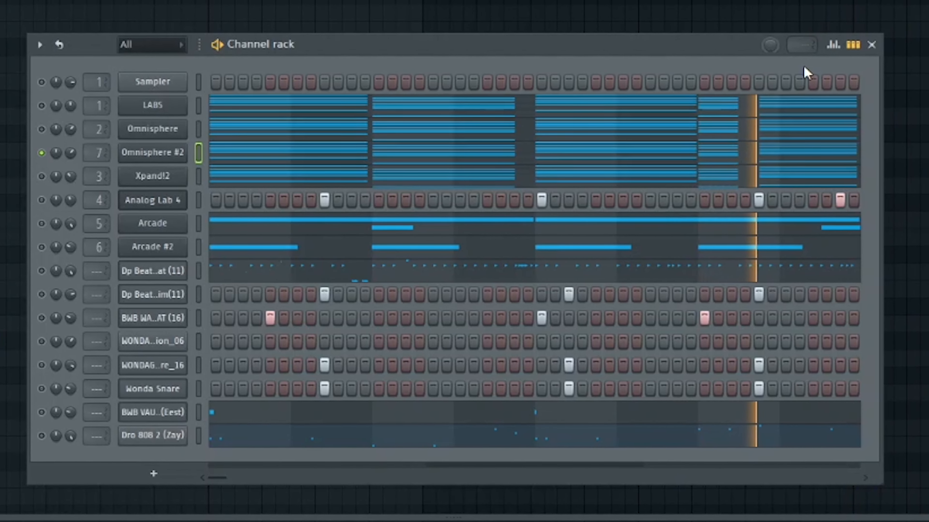
Unmute the Omnisphere channel in the channel rack so it plays alongside Omnisphere #2.
click(46, 131)
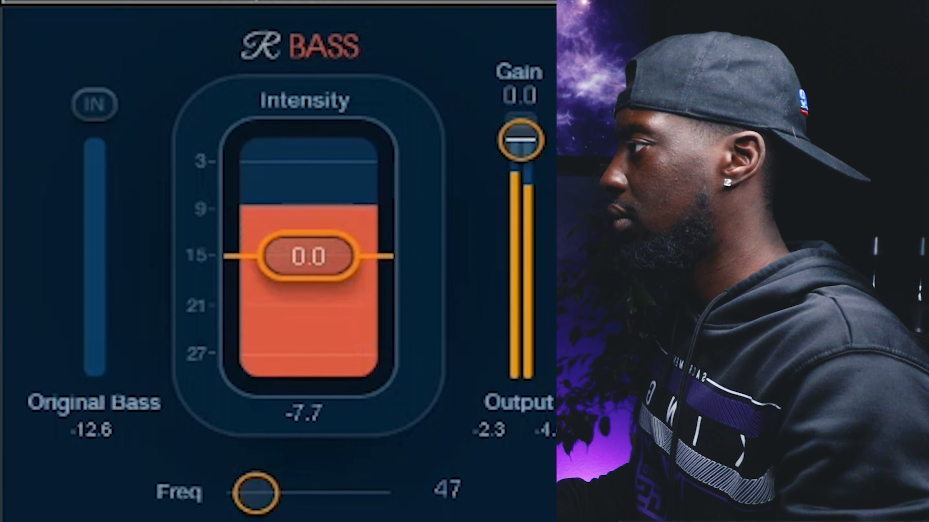
Fine-tune the Freq setting of the R Bass effect.
click(259, 498)
mouse_move(277, 502)
mouse_down()
mouse_move(358, 502)
mouse_move(271, 502)
mouse_up()
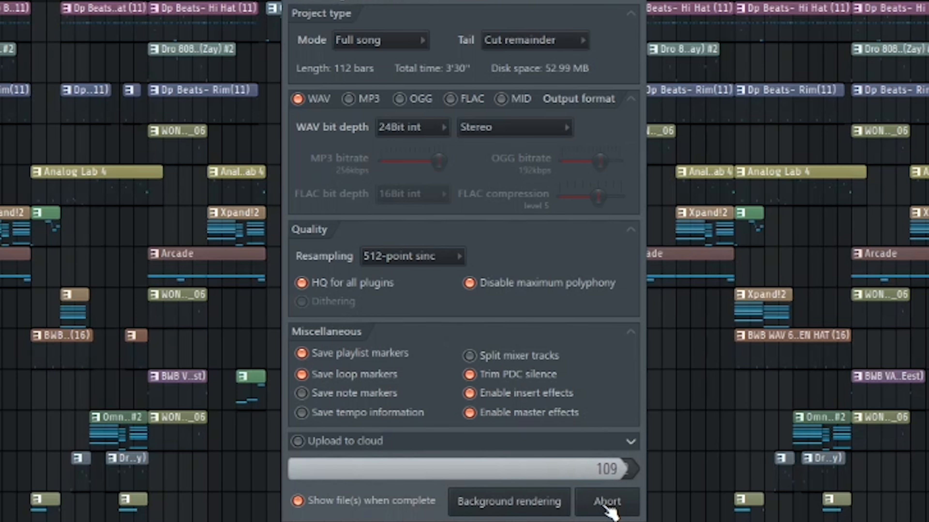